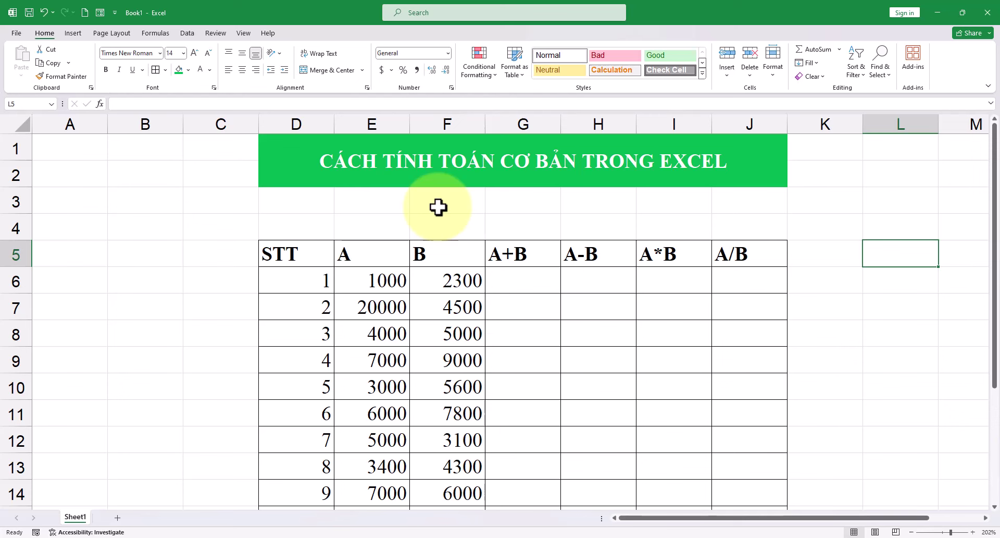
Highlight the data table and point out its A and B column headings.
mouse_move(277, 254)
mouse_down()
mouse_move(698, 523)
mouse_move(766, 500)
mouse_up()
scroll(539, 349, up, 1)
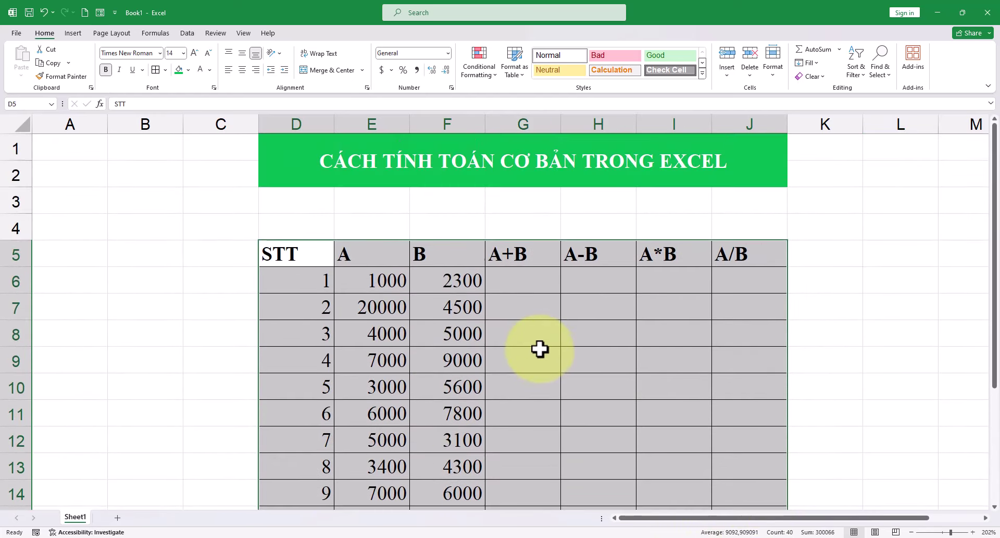
click(382, 251)
click(443, 252)
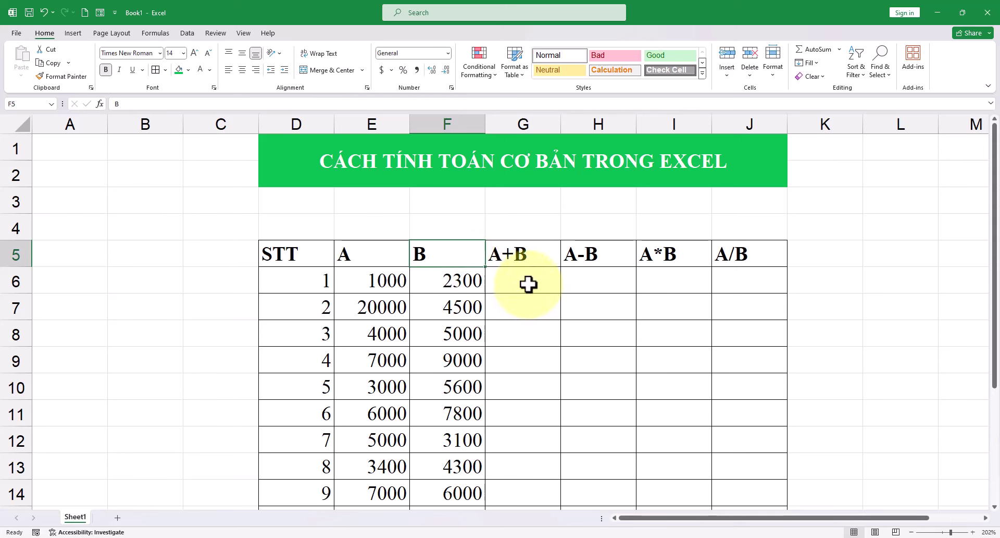
Enter the hard-coded formula =1000+2300 in the first A+B cell (G6).
click(528, 284)
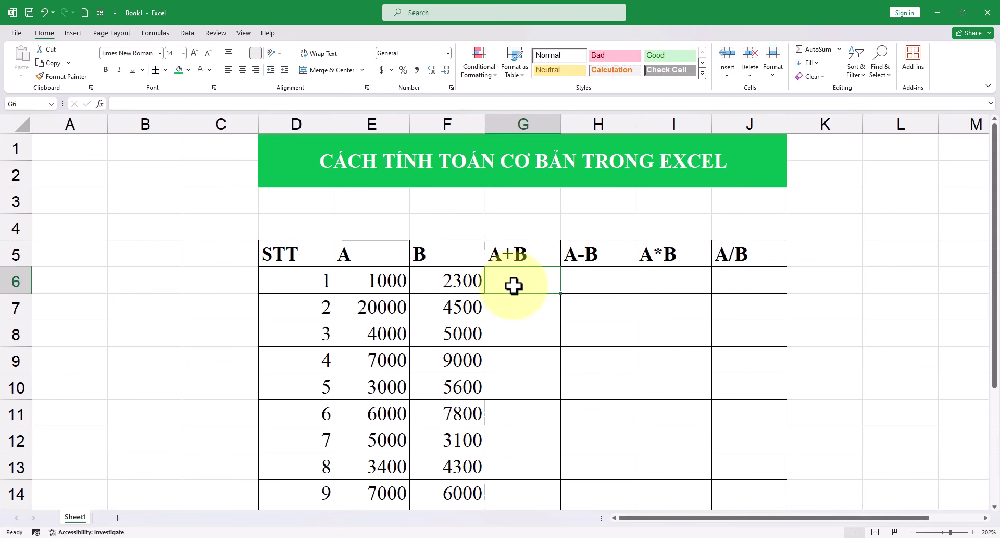
text(=1000)
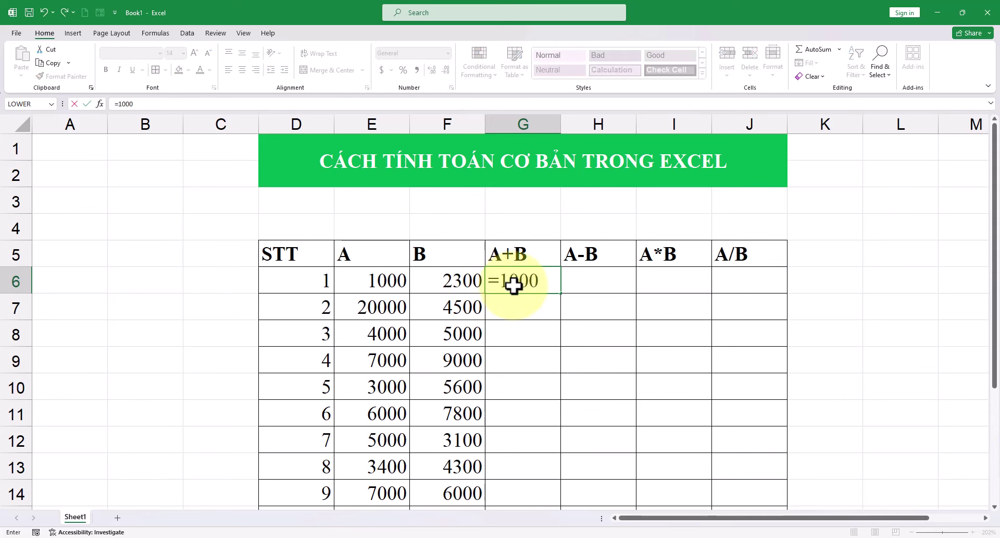
text(+2300)
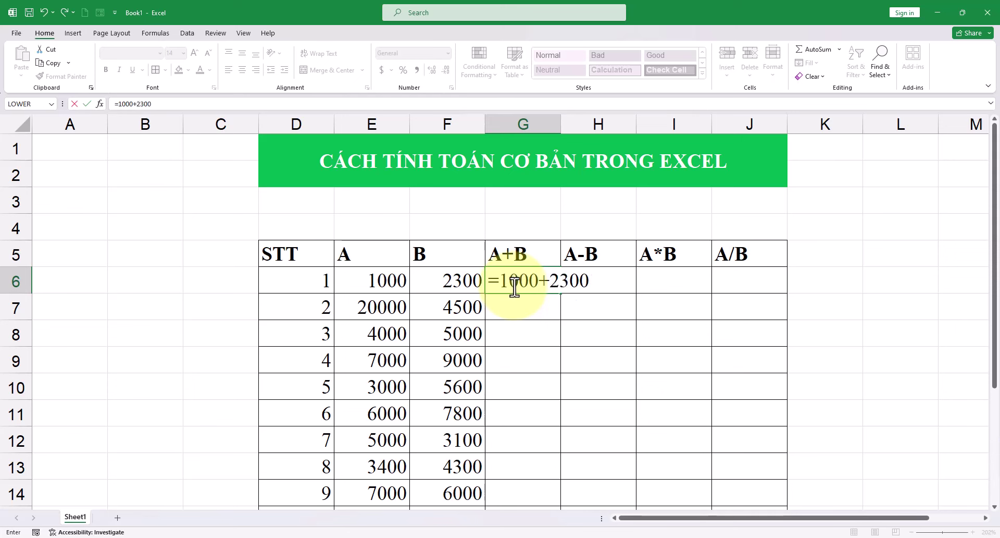
key(Return)
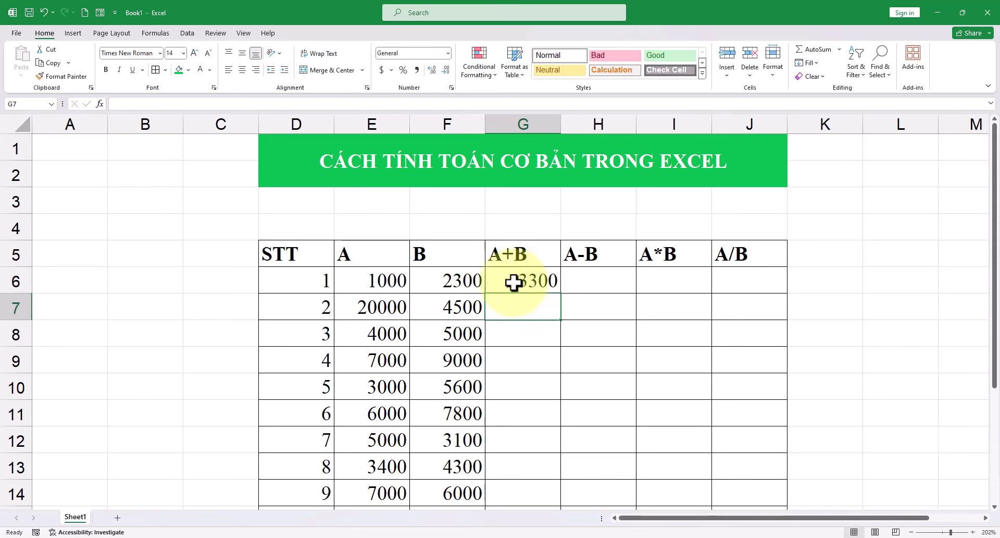
Change the first A value from 1000 to 2000 and recheck G6's formula.
click(399, 280)
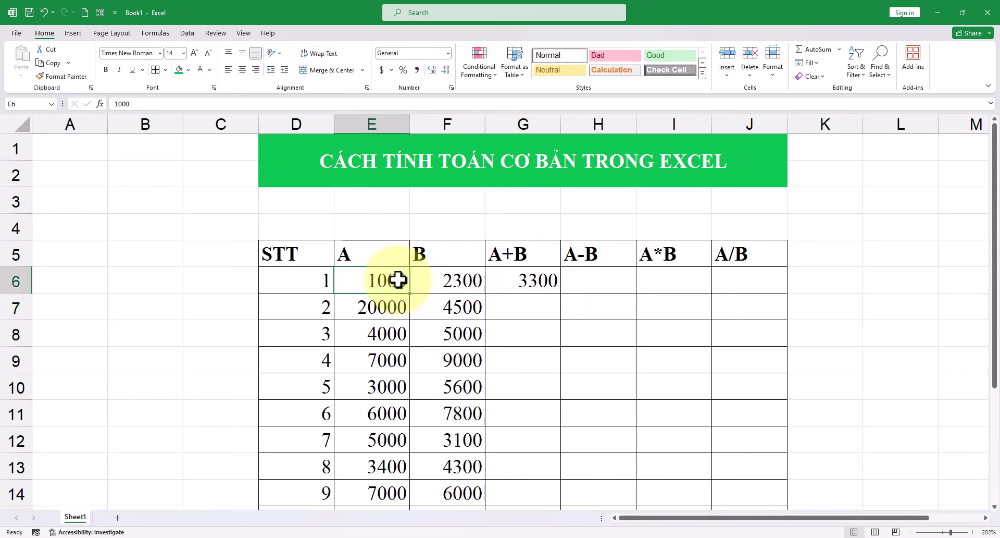
double_click(384, 280)
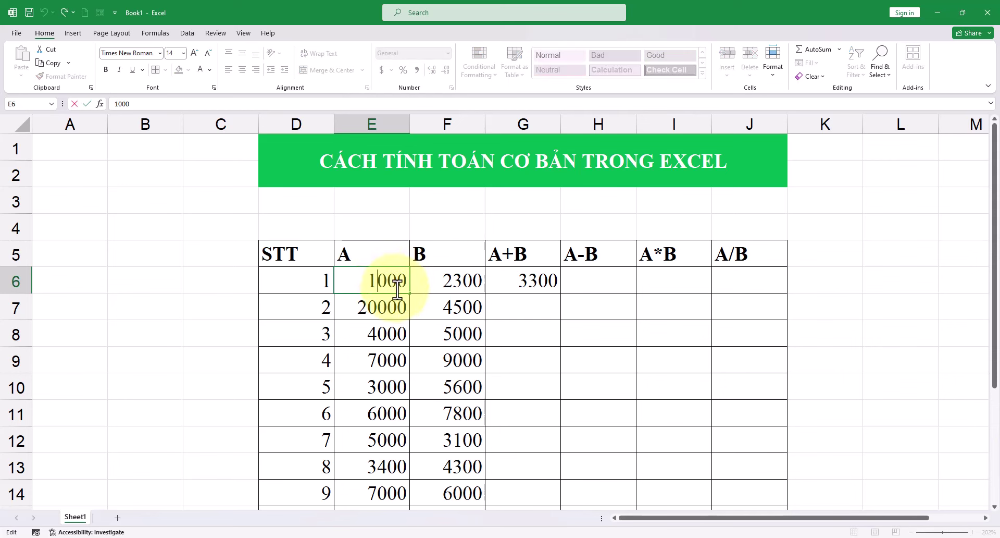
key(Return)
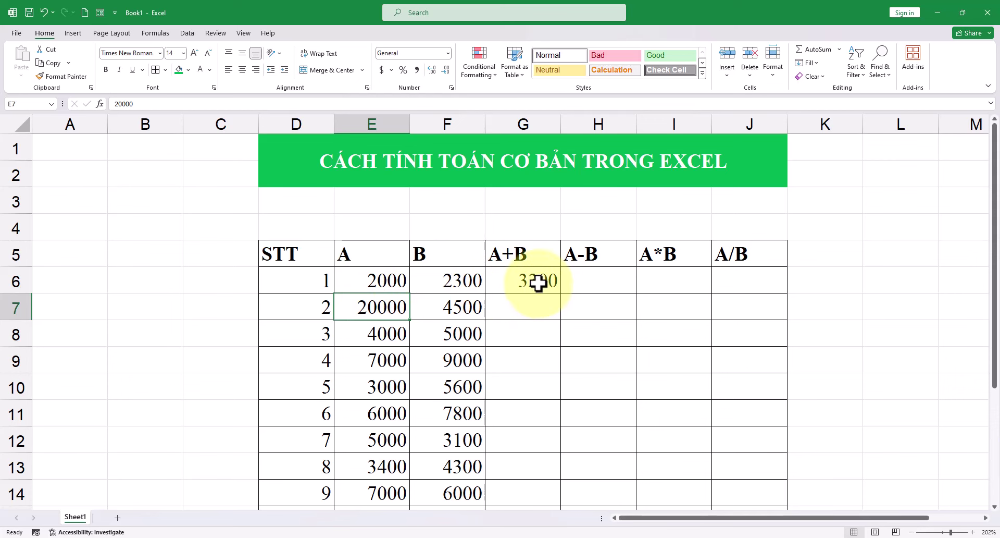
click(538, 282)
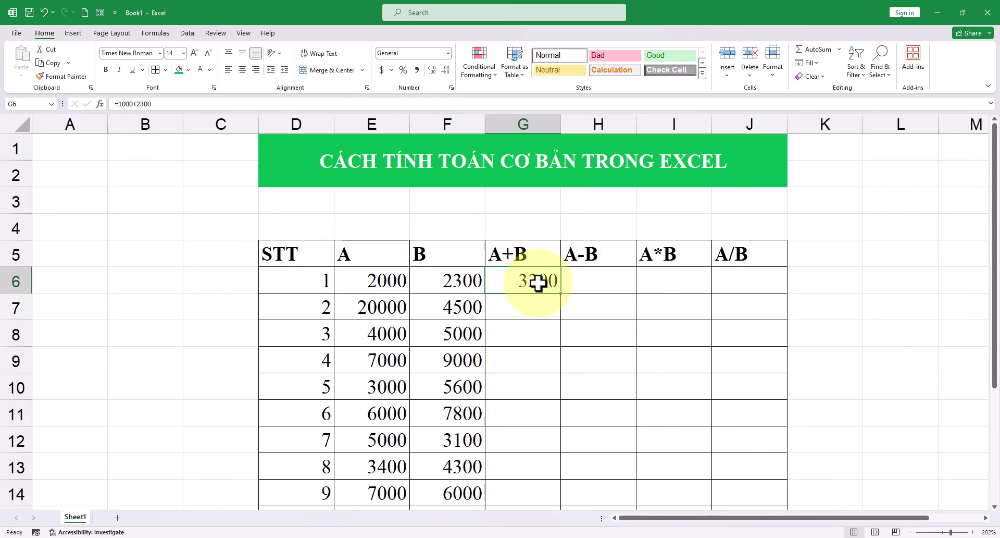
Replace G6 with the reference formula =E6+F6, now showing 4300.
text(=)
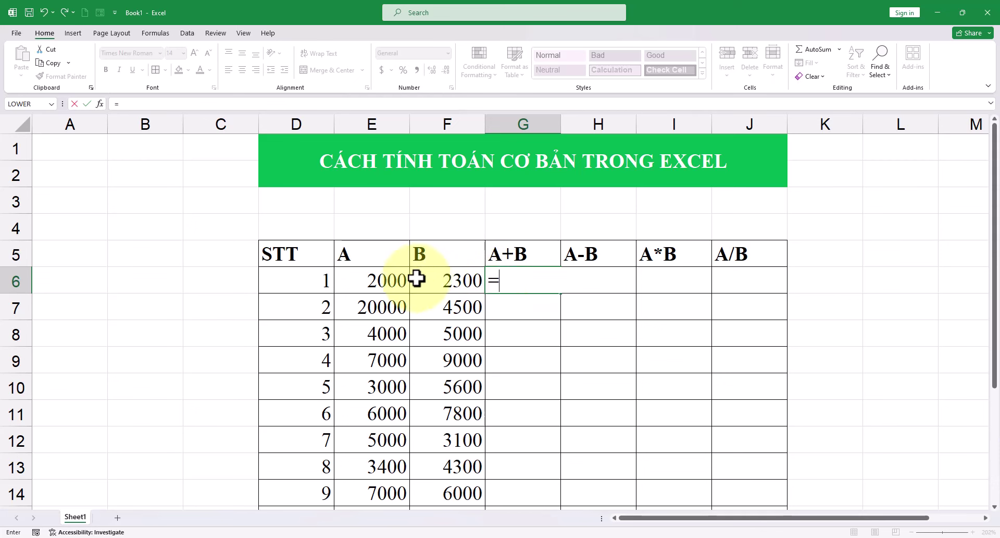
click(380, 279)
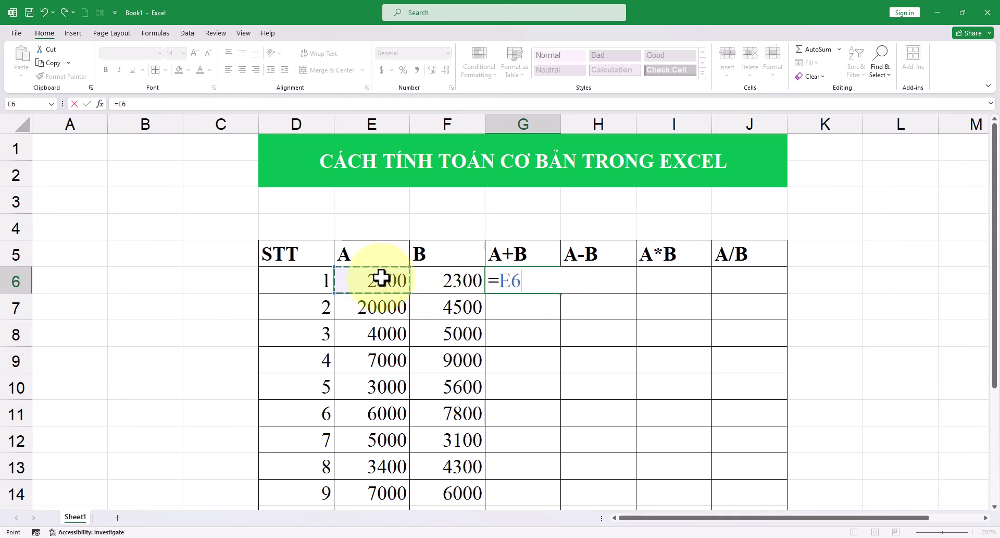
text(+)
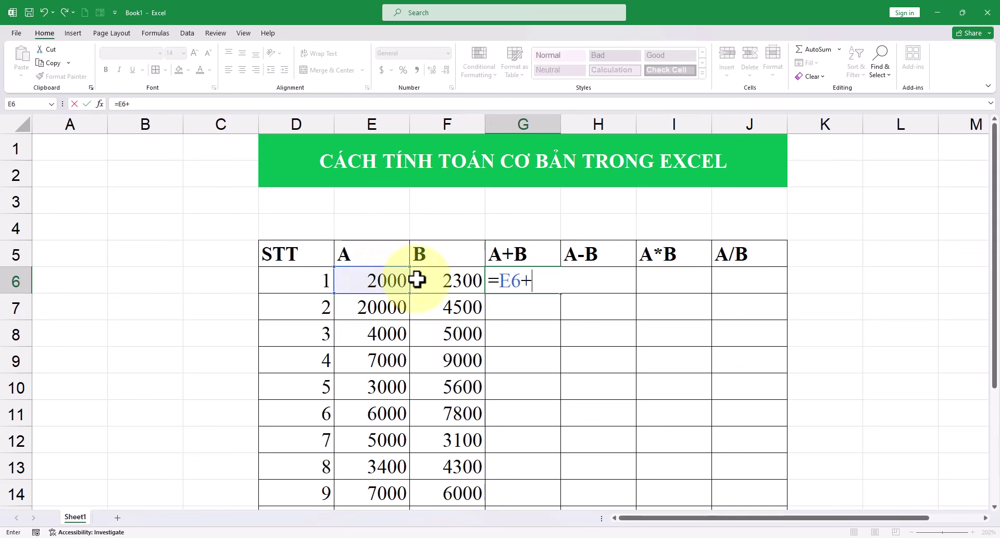
click(444, 278)
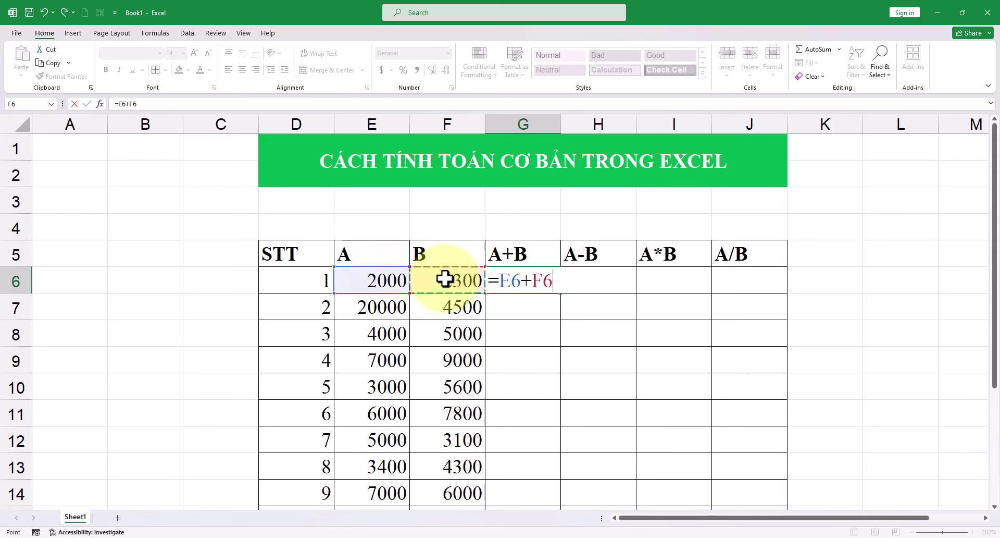
key(Return)
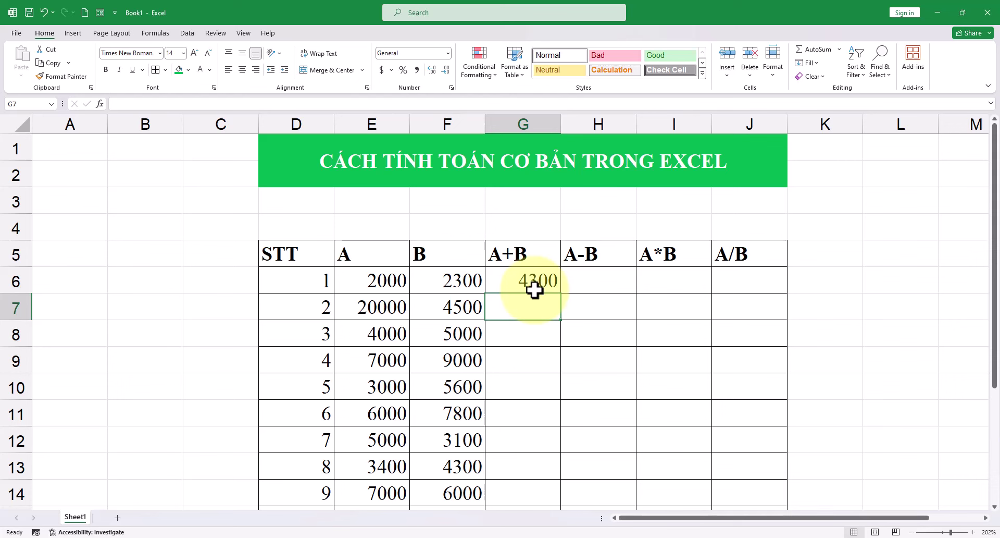
click(375, 281)
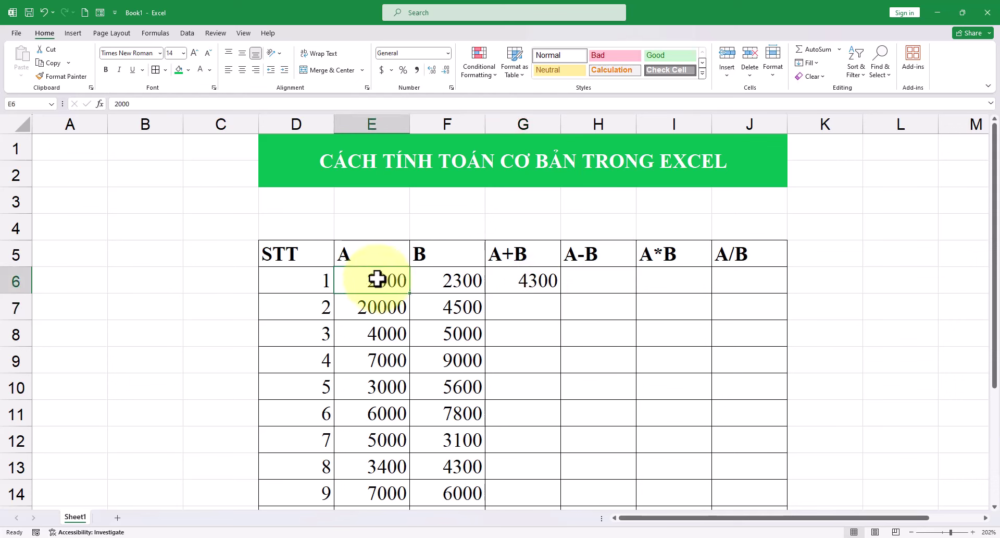
Change E6 to 5000 and confirm G6's =E6+F6 now shows 7300.
double_click(378, 280)
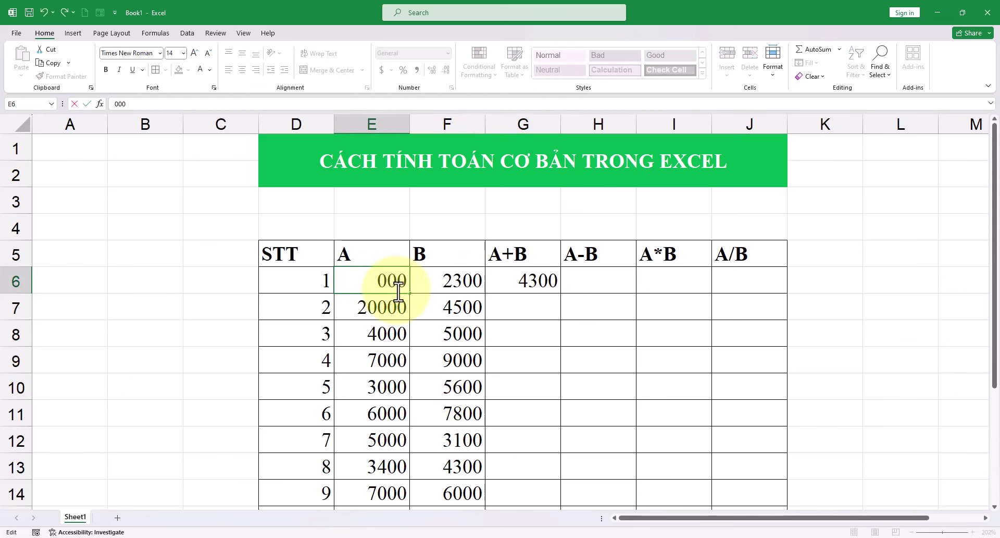
text(5)
key(Return)
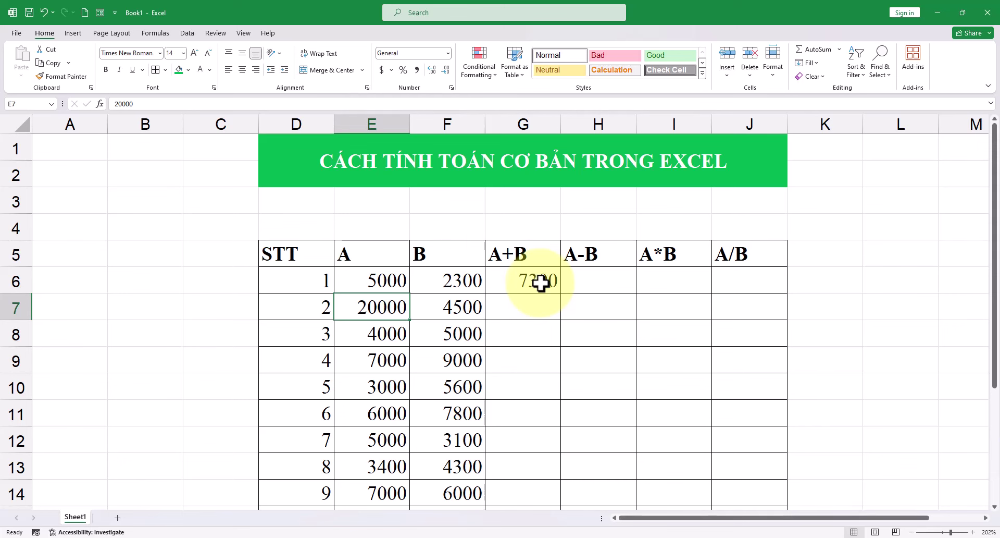
click(540, 283)
double_click(540, 283)
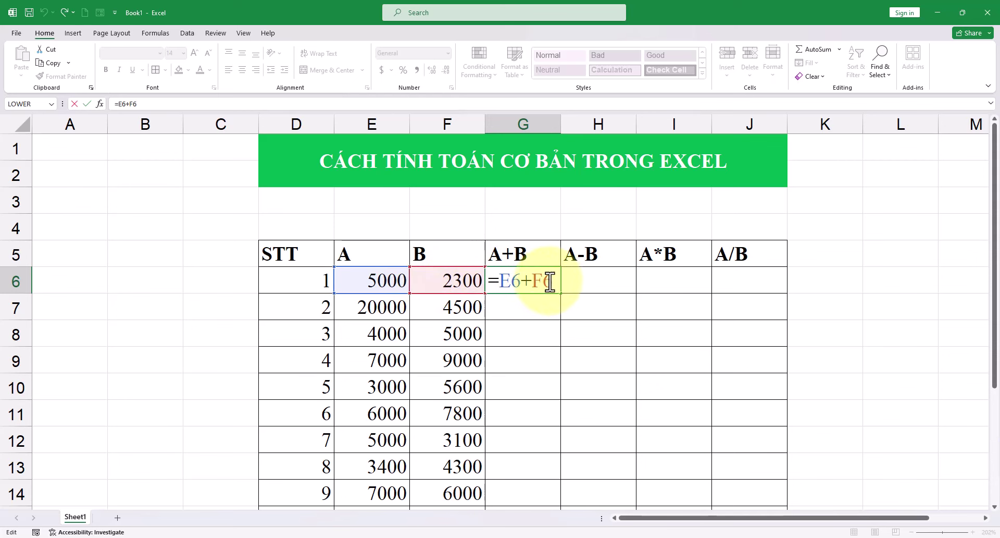
key(Return)
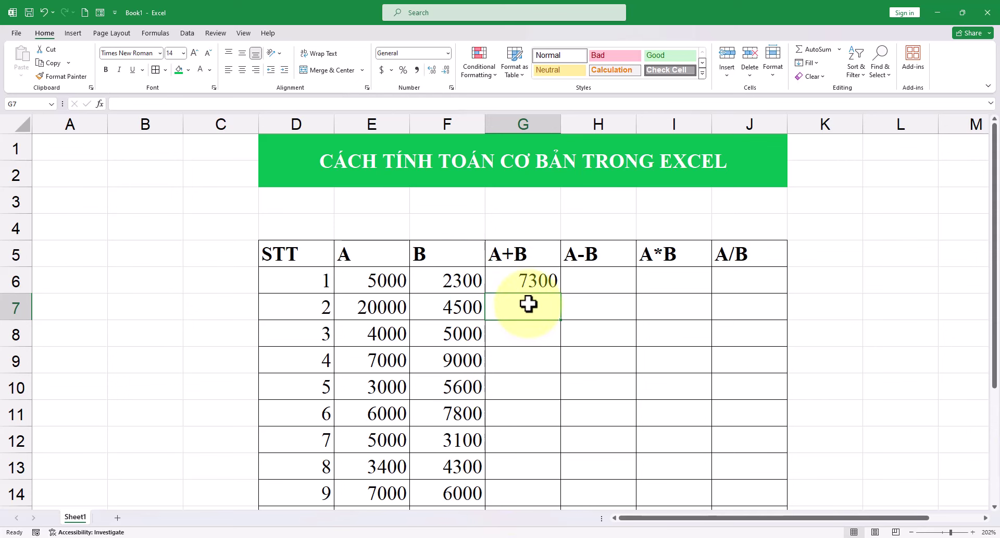
click(527, 280)
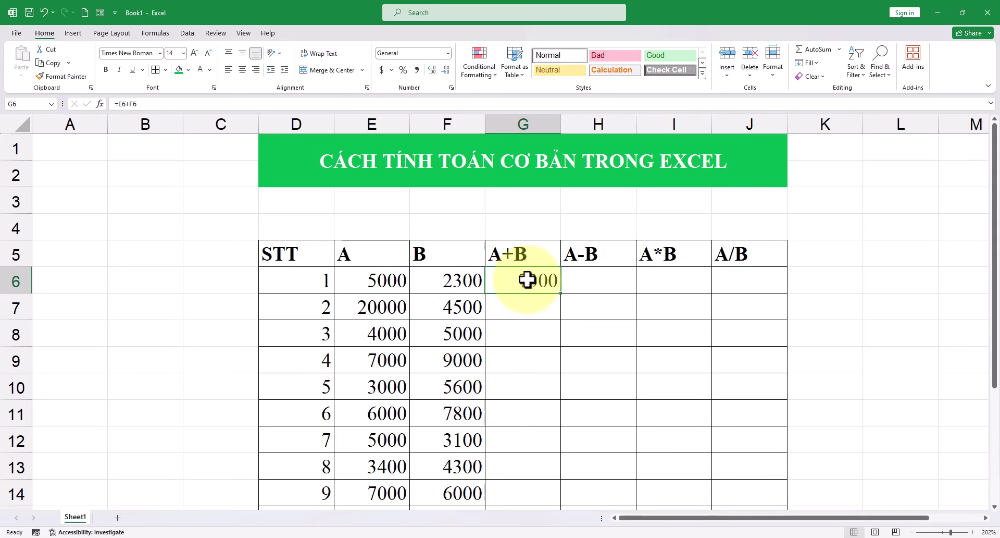
Drag-fill the A+B formula from G6 down to row 16, then undo it.
scroll(525, 282, down, 2)
scroll(523, 281, up, 2)
scroll(525, 292, down, 1)
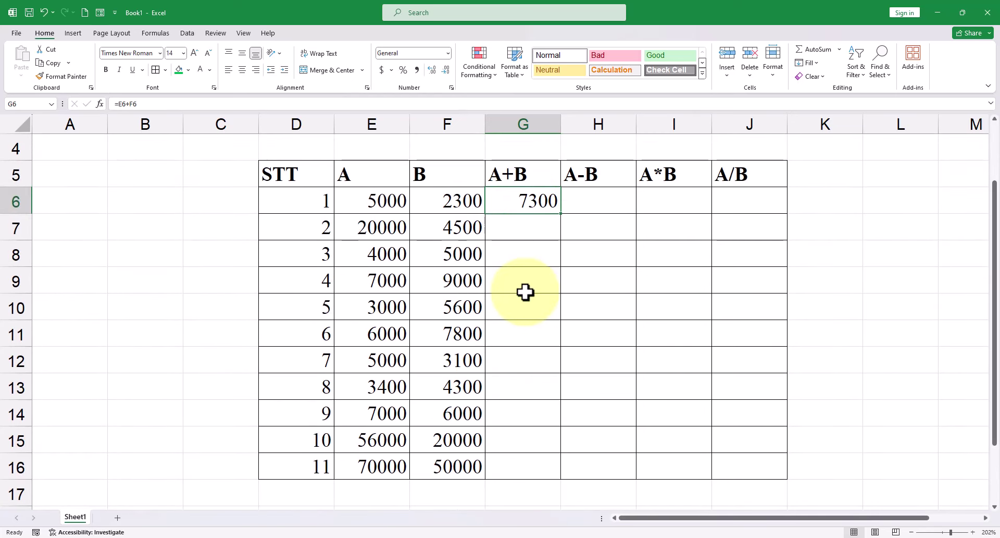
click(585, 260)
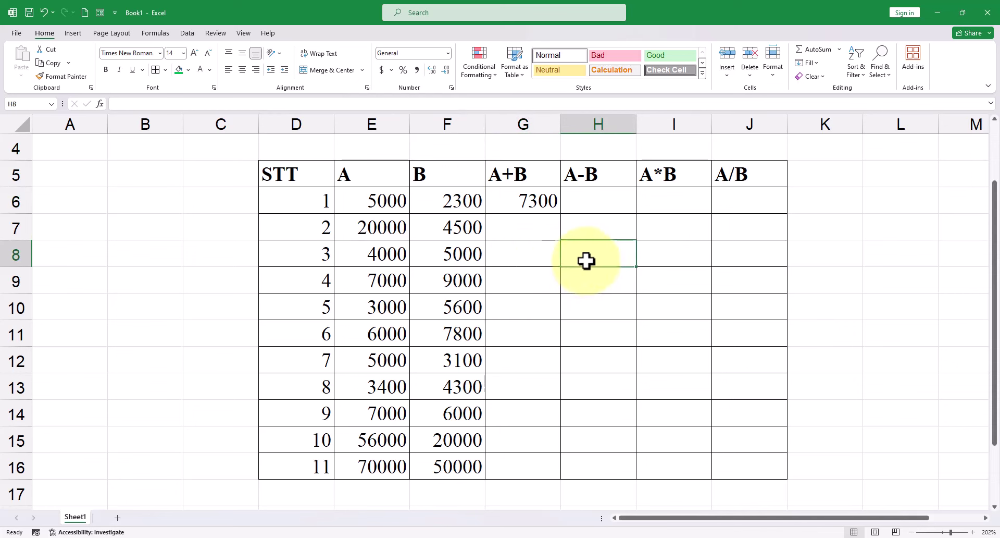
click(534, 200)
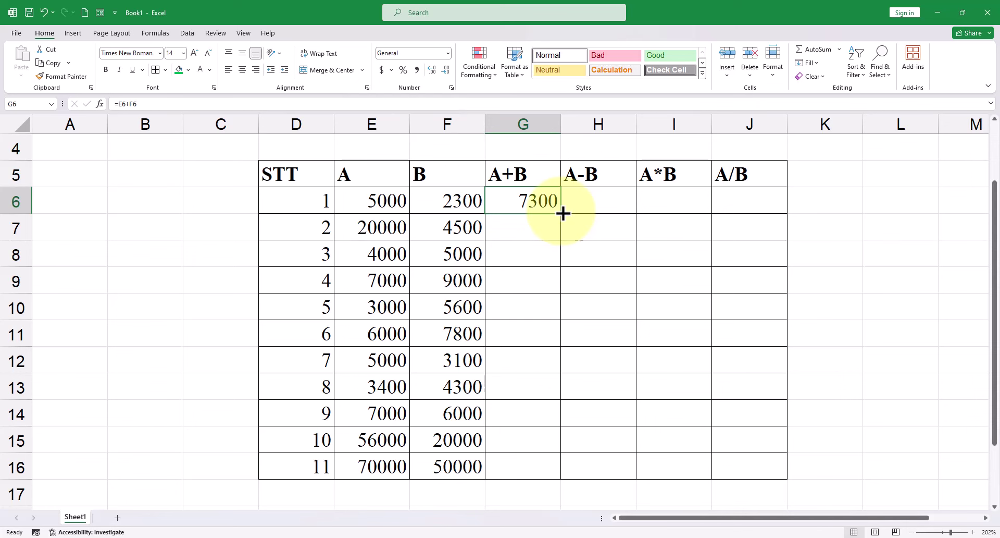
drag(562, 213, 554, 469)
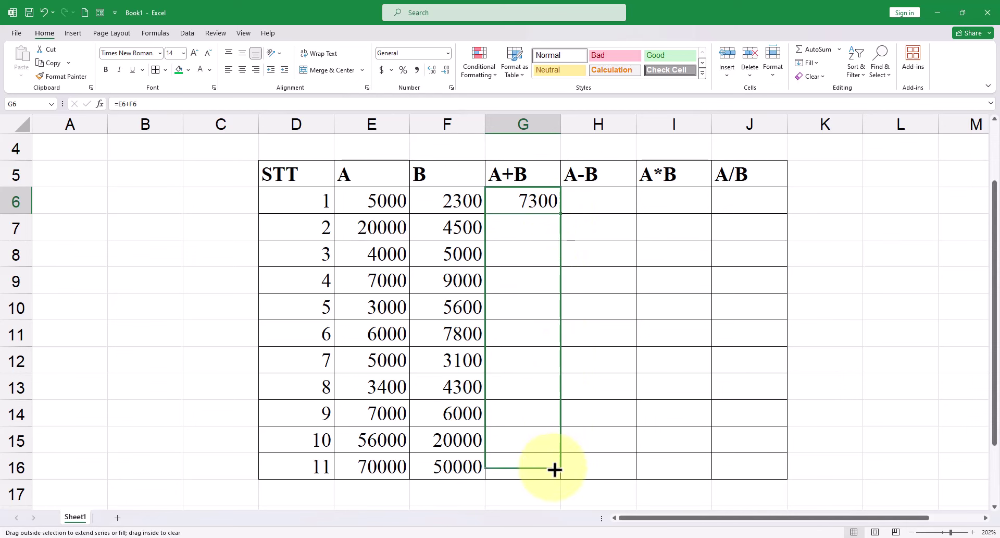
drag(555, 469, 553, 472)
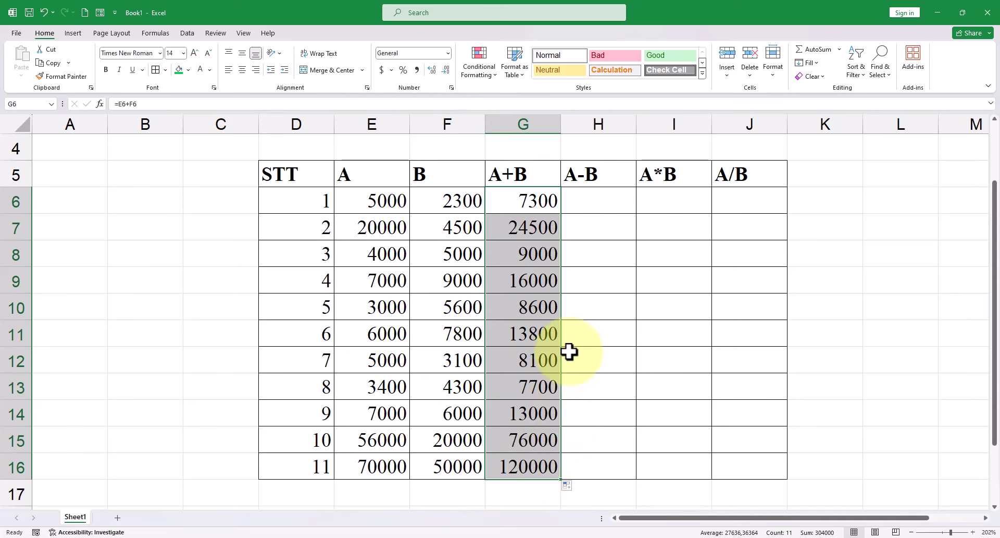
key(ctrl+z)
Fill =E6+F6 down to G16 using the fill handle double-click.
click(571, 235)
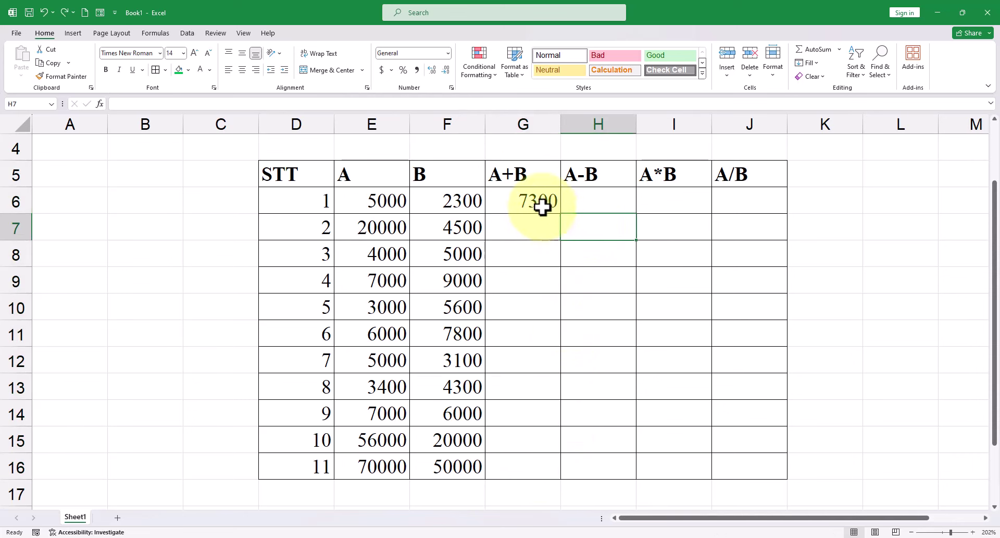
click(526, 198)
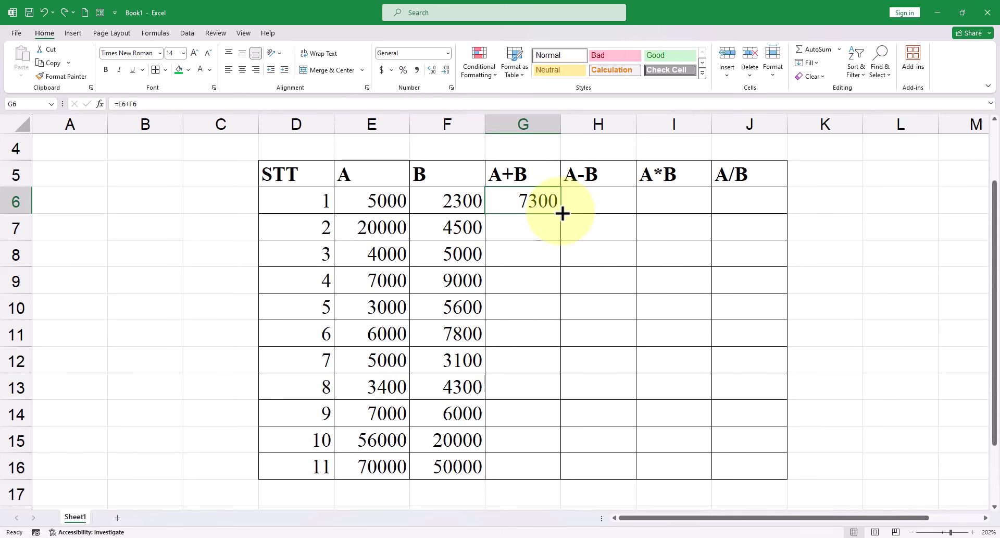
double_click(562, 213)
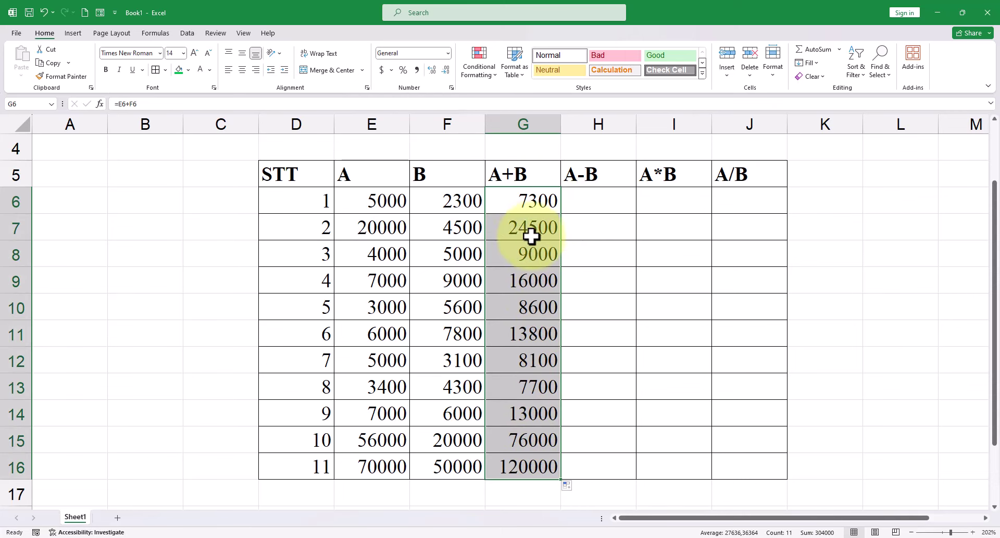
click(591, 198)
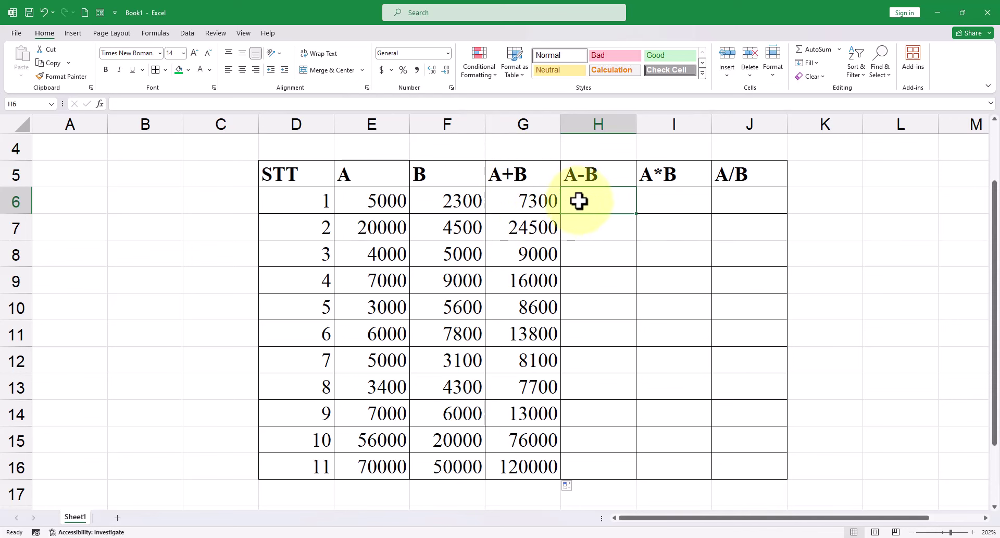
Enter =E6-F6 in H6 (2700) and fill it down to H16.
text(=)
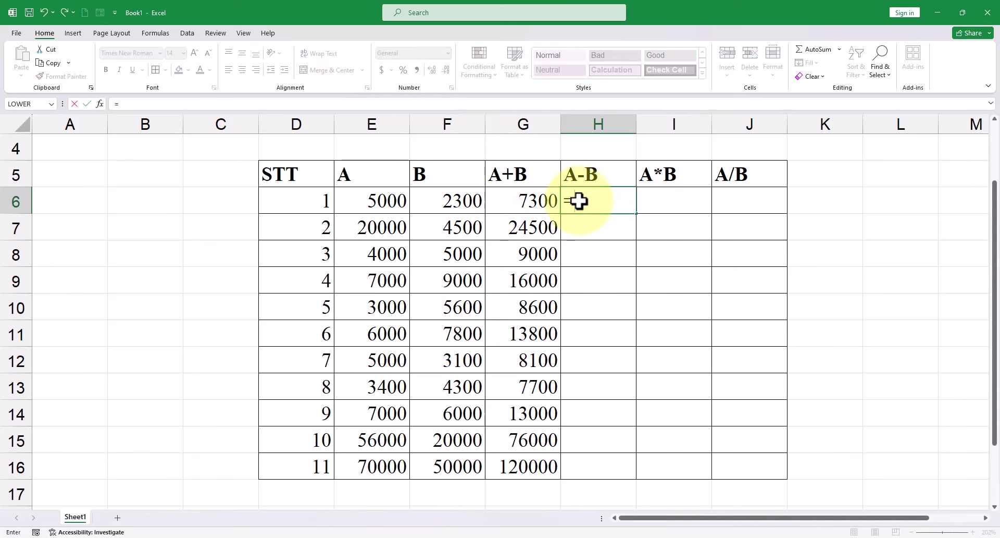
click(394, 199)
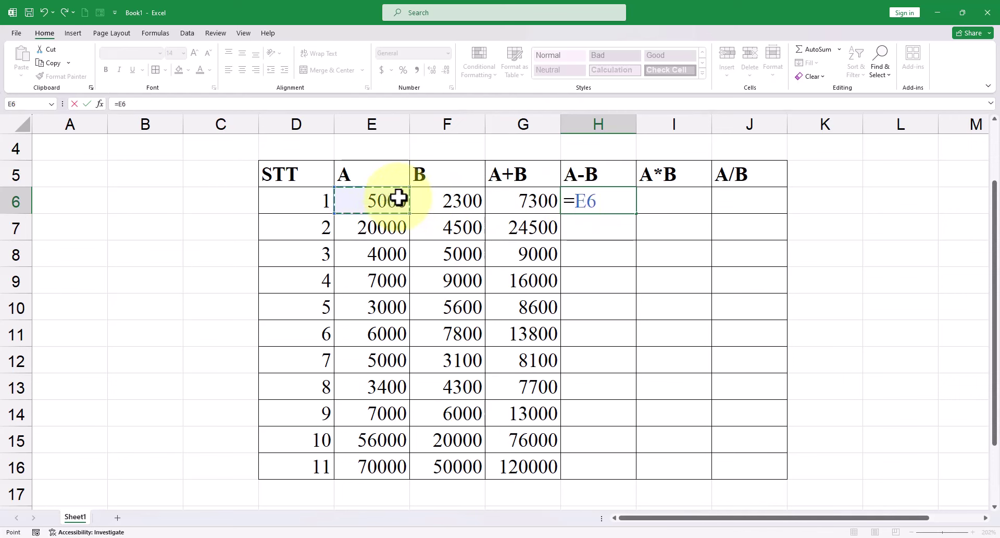
text(-)
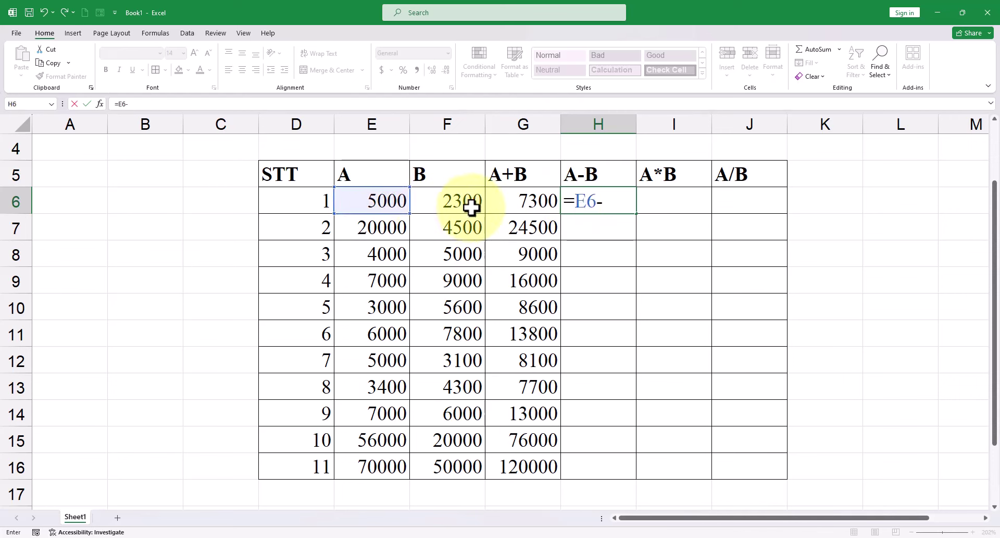
click(471, 203)
key(Return)
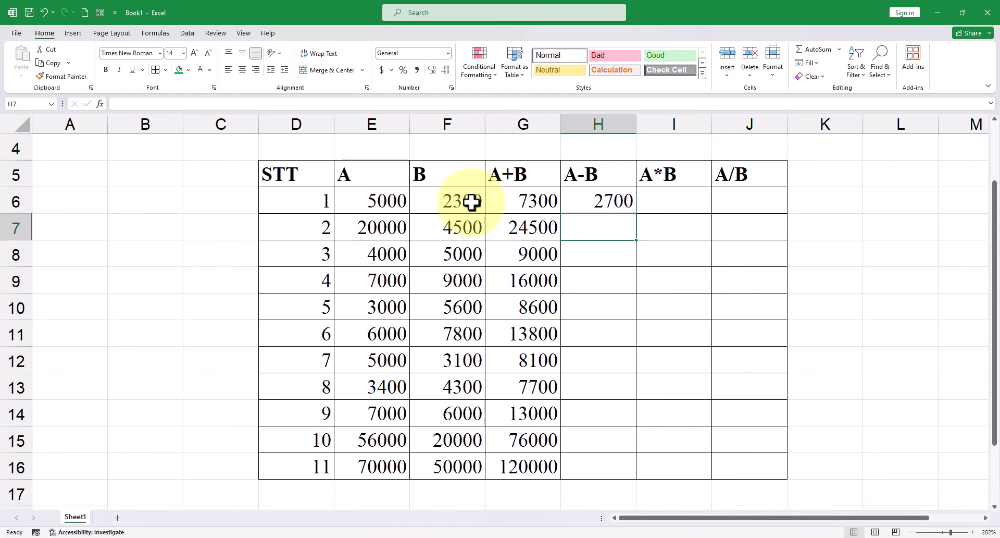
click(609, 198)
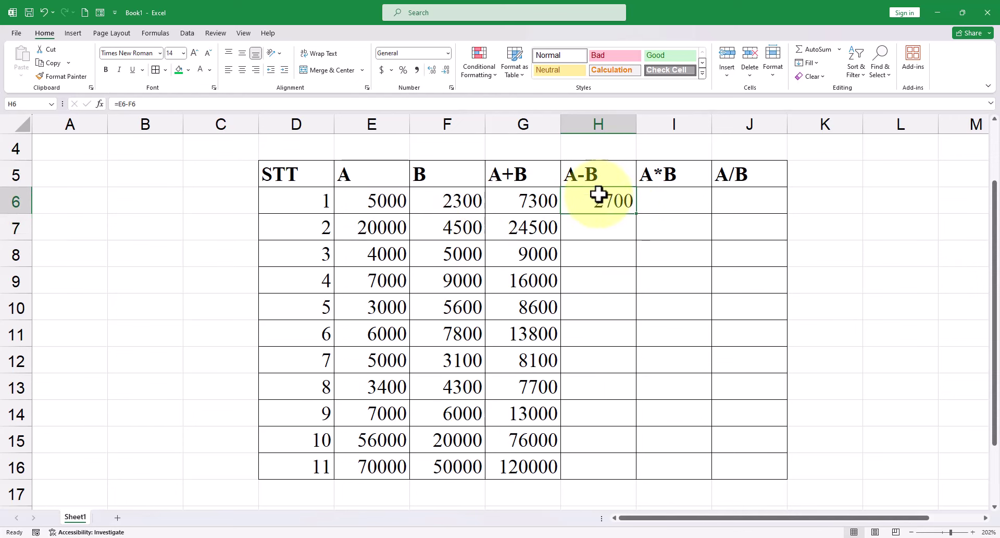
double_click(638, 215)
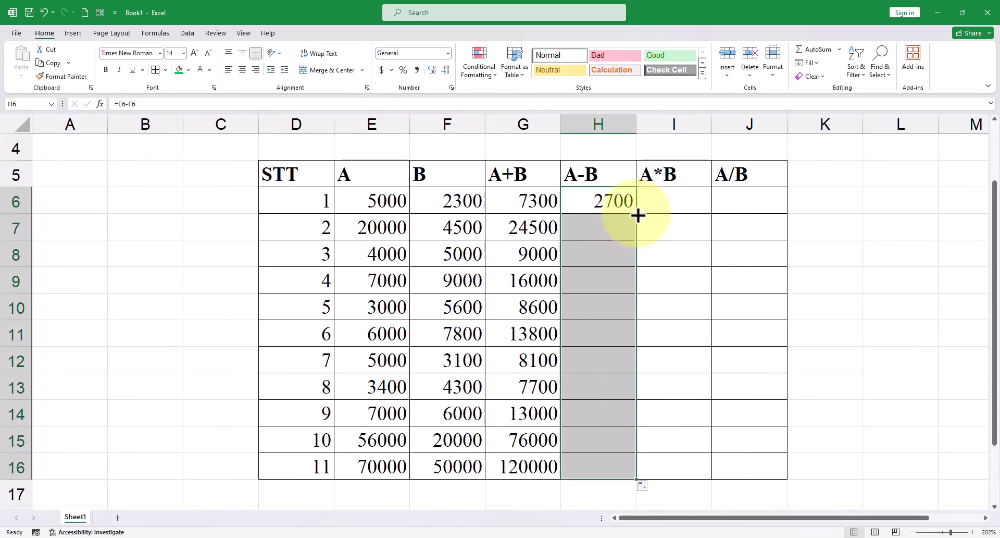
Enter =E6*F6 in I6 (11500000) and drag it down to I16.
click(666, 204)
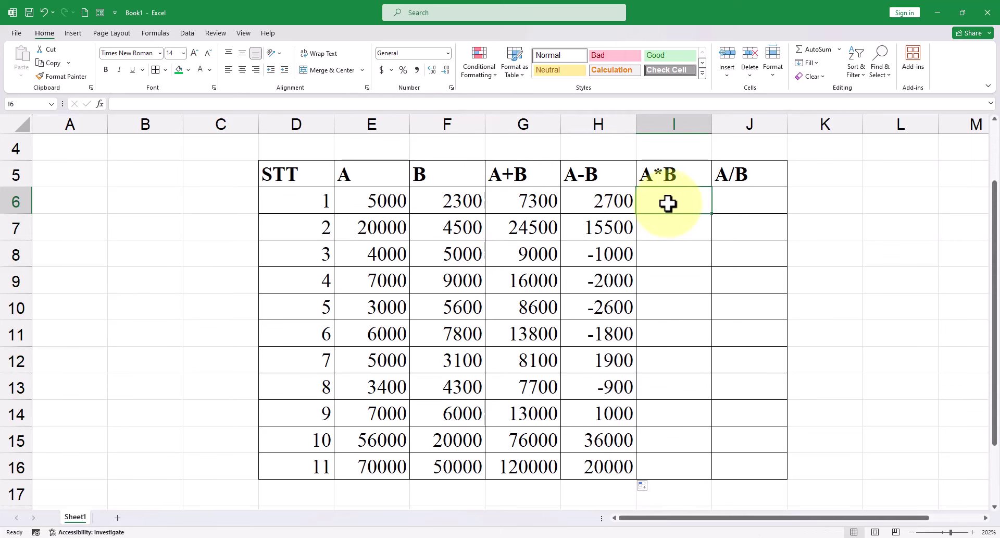
text(=)
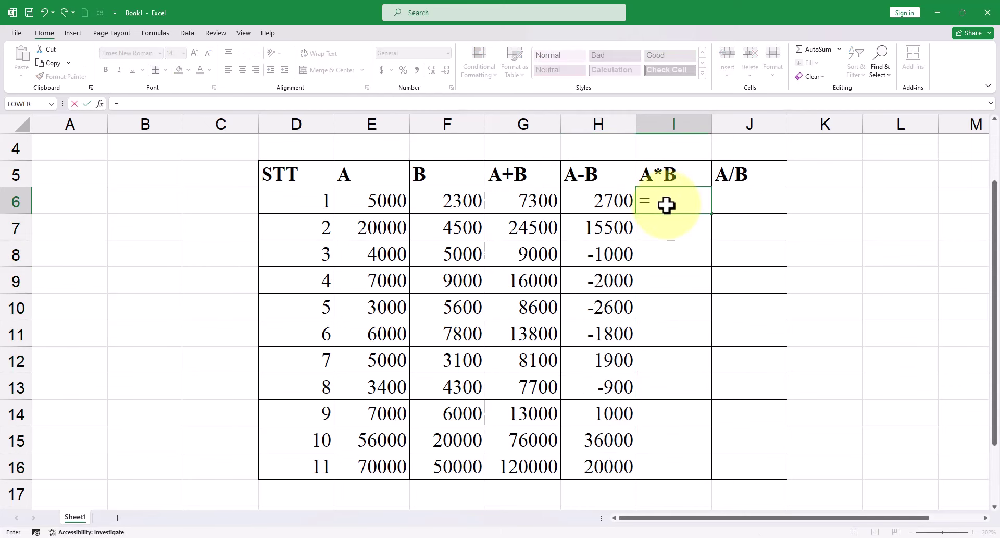
click(385, 200)
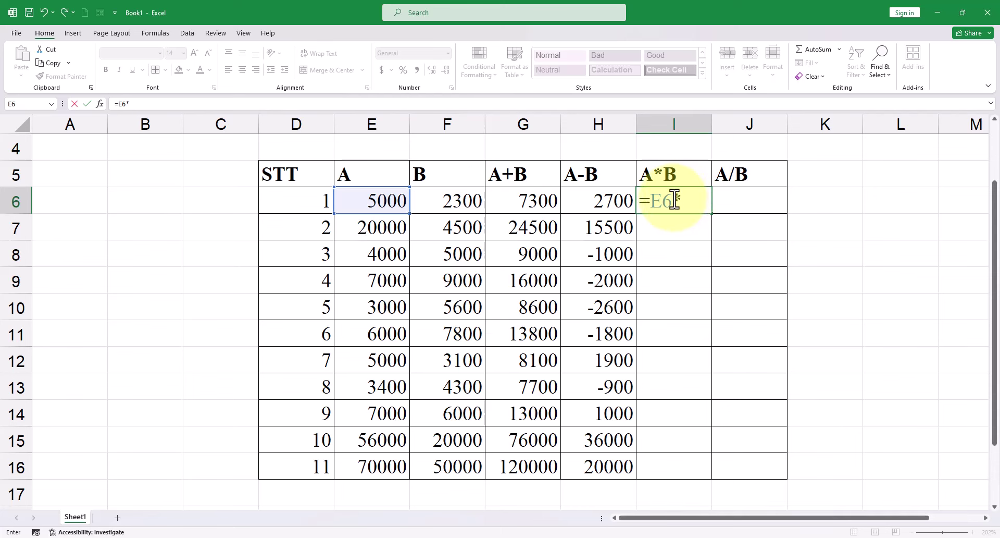
click(459, 201)
key(Return)
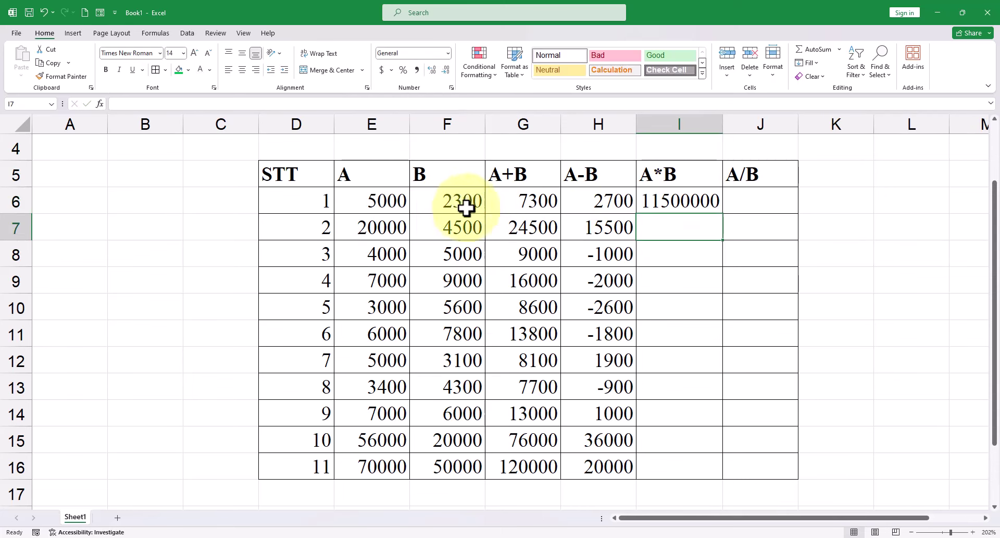
click(680, 201)
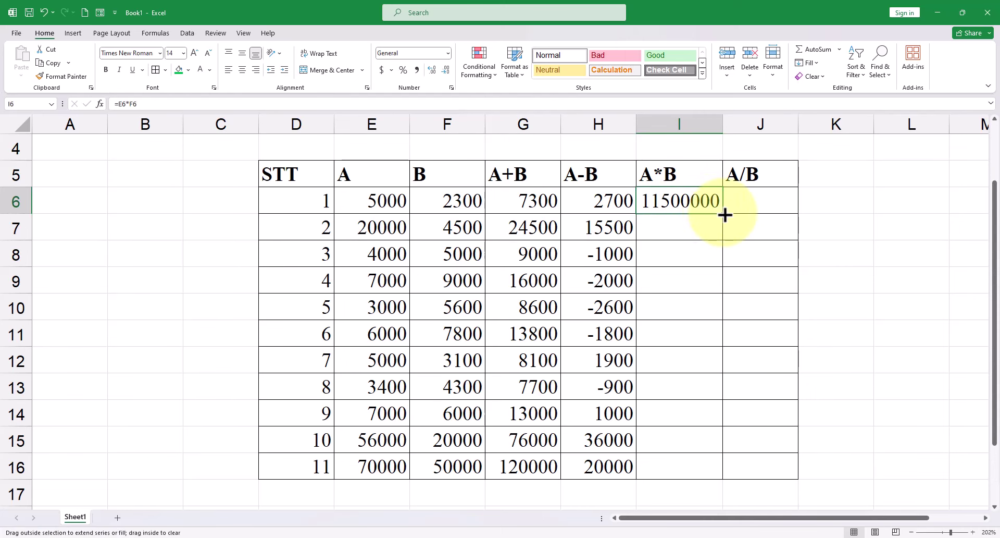
drag(724, 214, 716, 469)
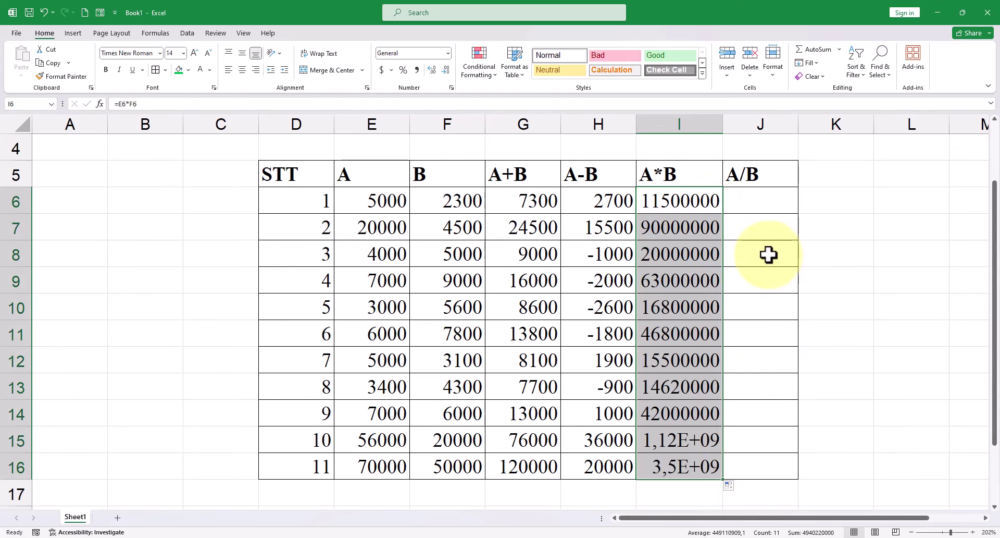
Enter =E6/F6 in J6 (2,17391) and drag it down to J16.
click(770, 201)
text(=)
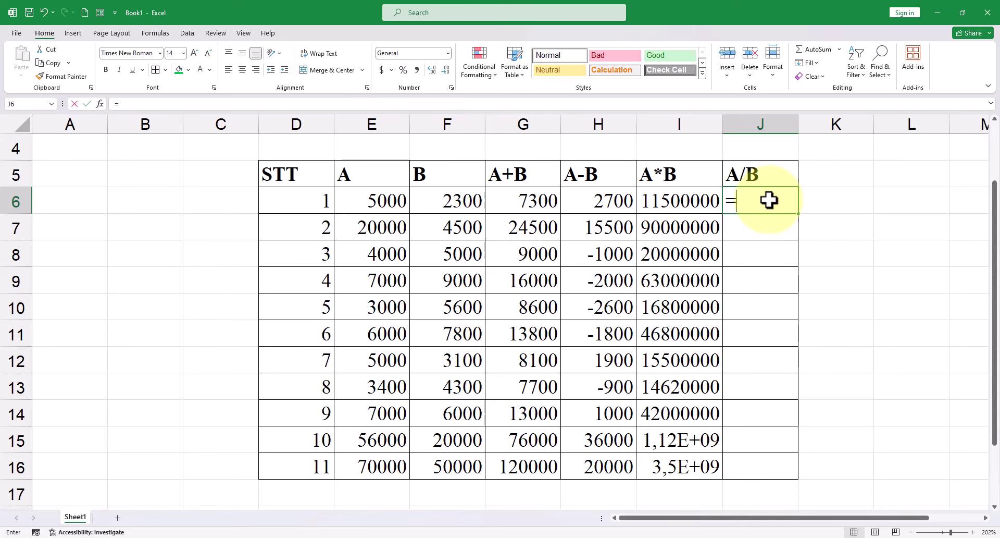
click(389, 200)
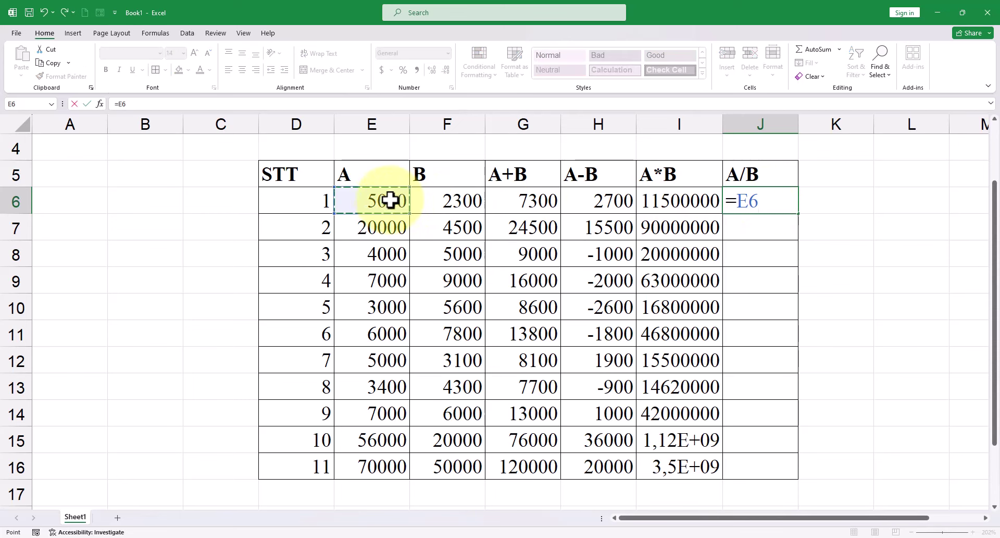
text(/)
click(447, 200)
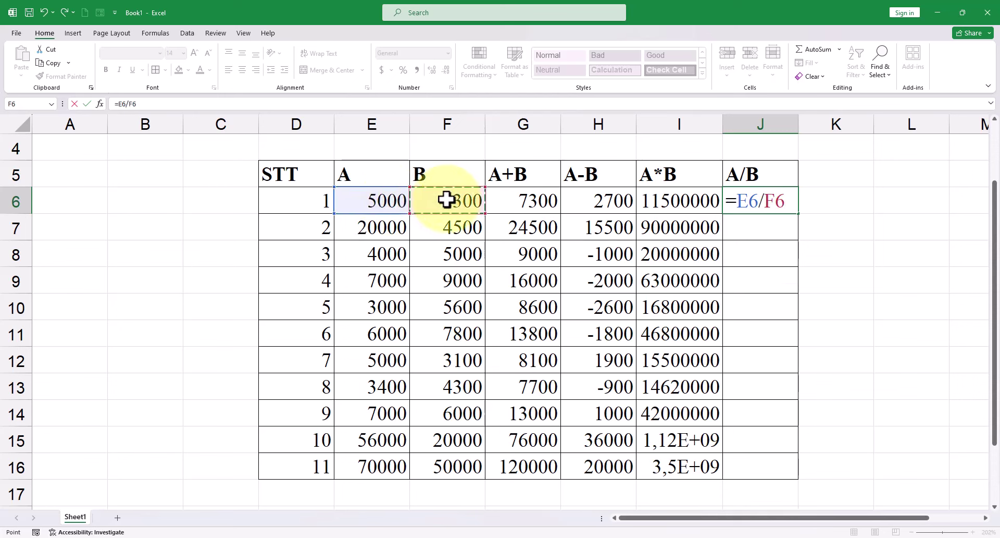
key(Return)
click(760, 200)
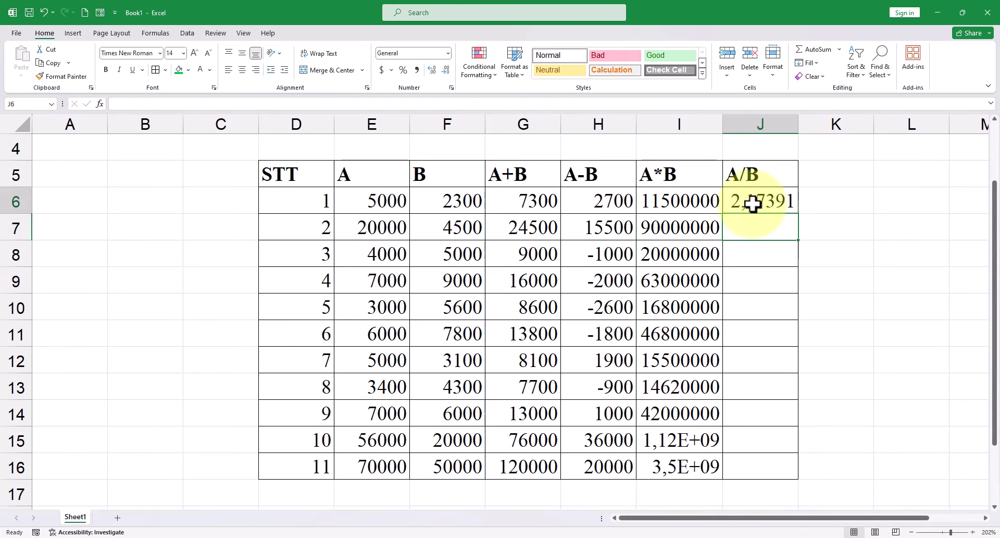
drag(799, 215, 786, 464)
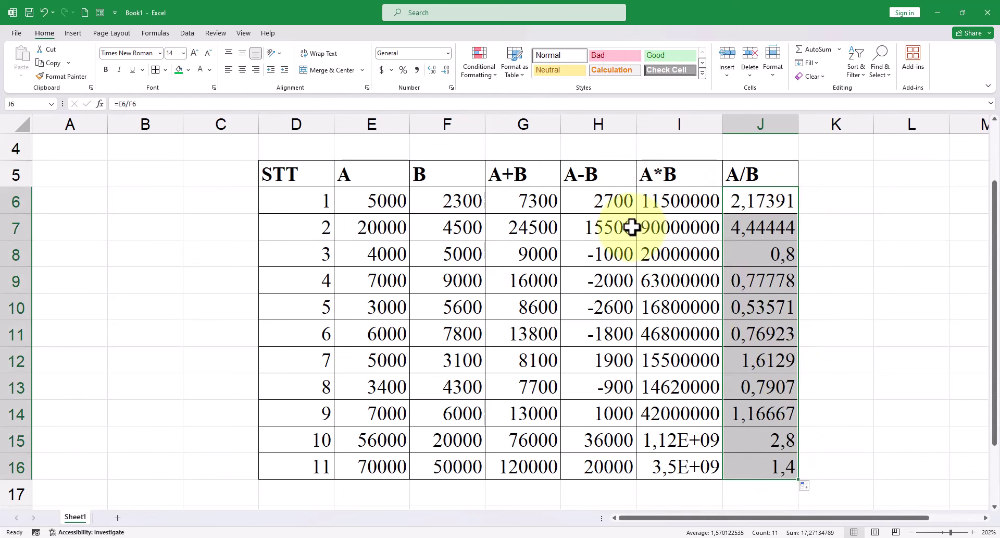
click(848, 227)
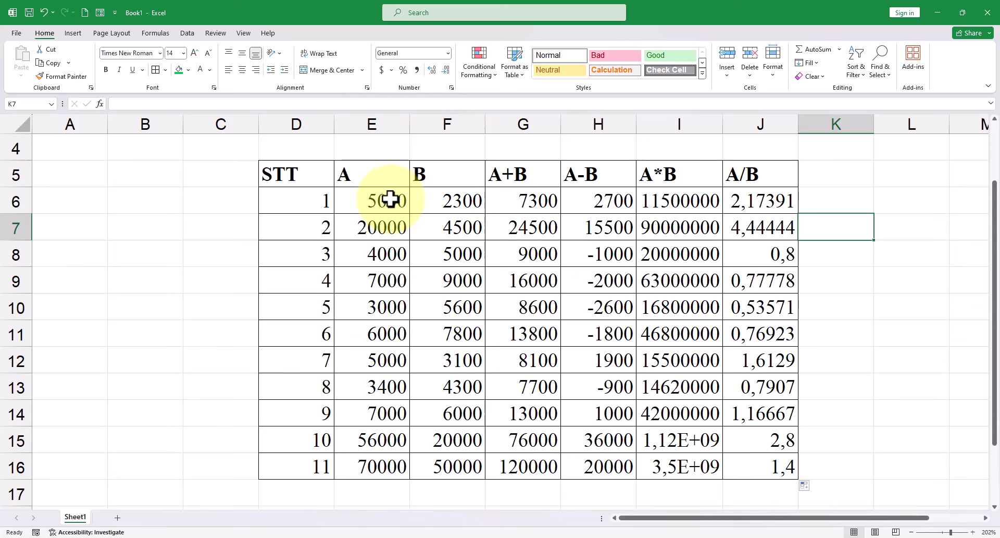
Format E6:J16 as Number with 0 decimal places and a 1000 separator.
mouse_move(391, 199)
mouse_down()
mouse_move(760, 442)
mouse_move(764, 466)
mouse_up()
right_click(519, 236)
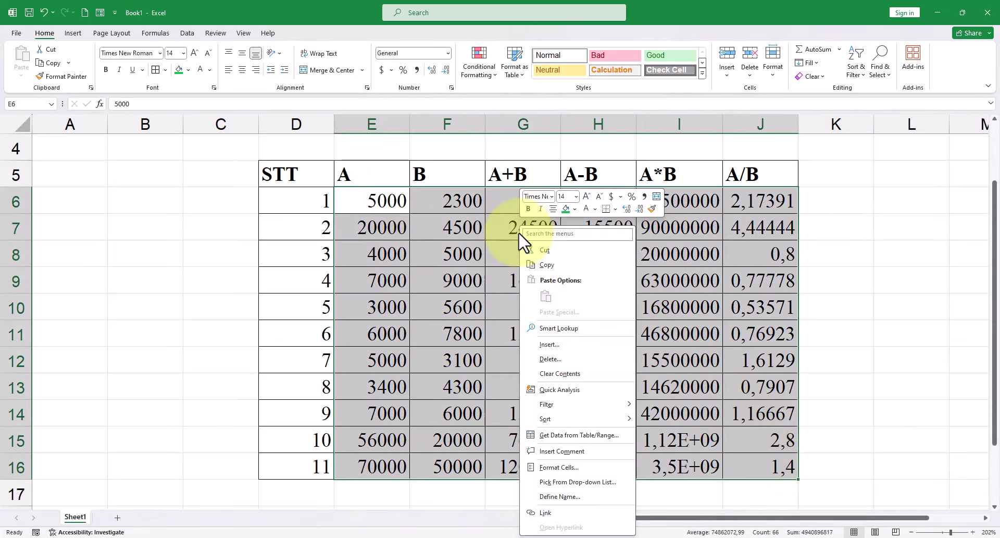
click(566, 467)
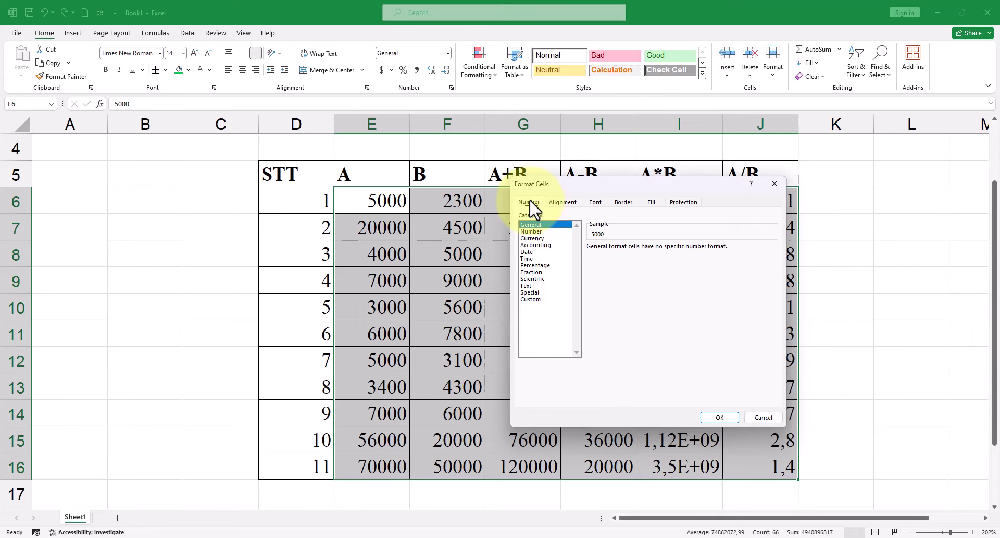
click(531, 231)
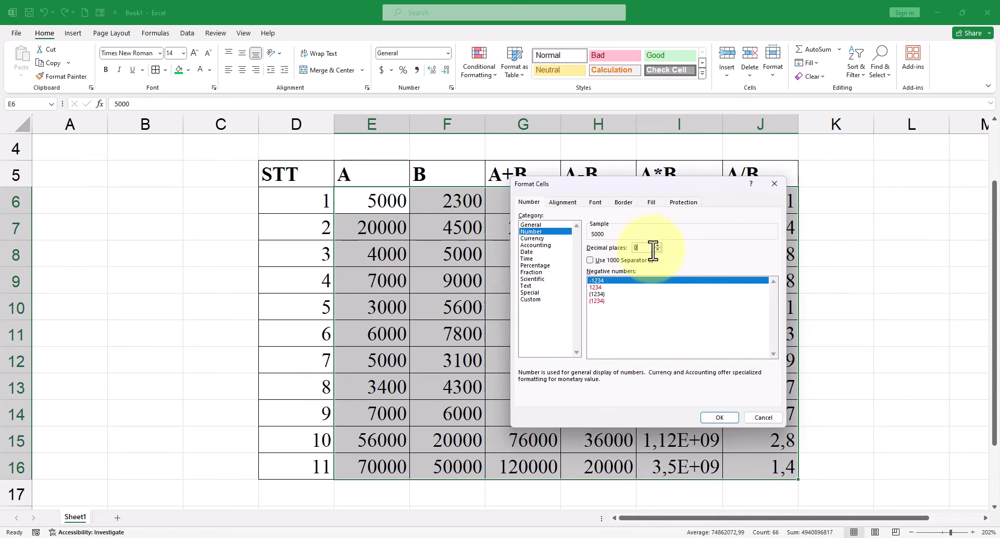
click(590, 260)
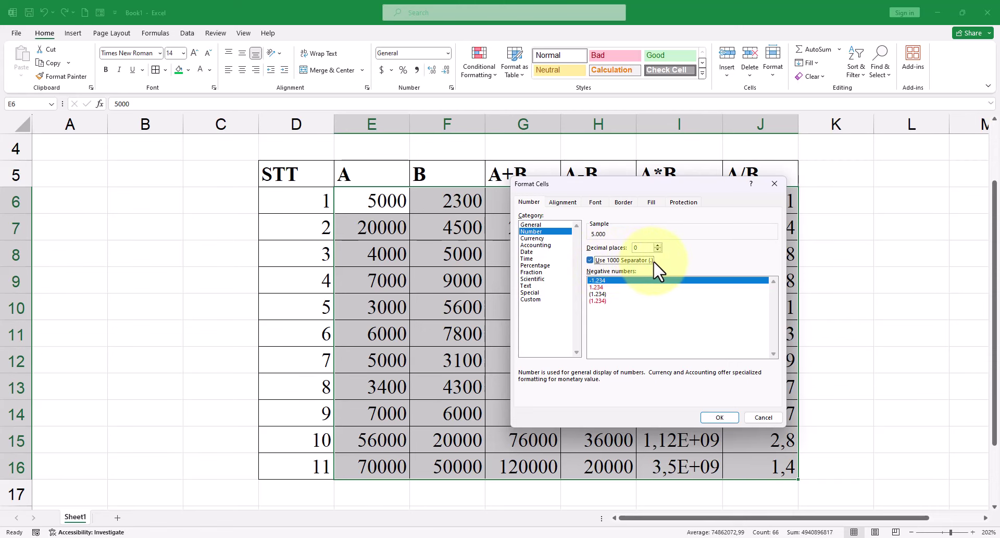
click(720, 418)
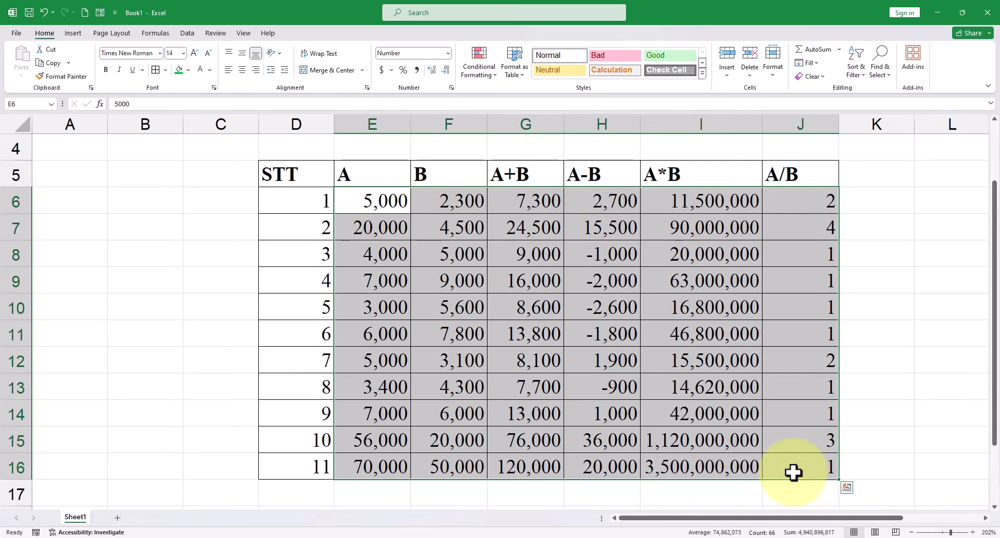
click(404, 215)
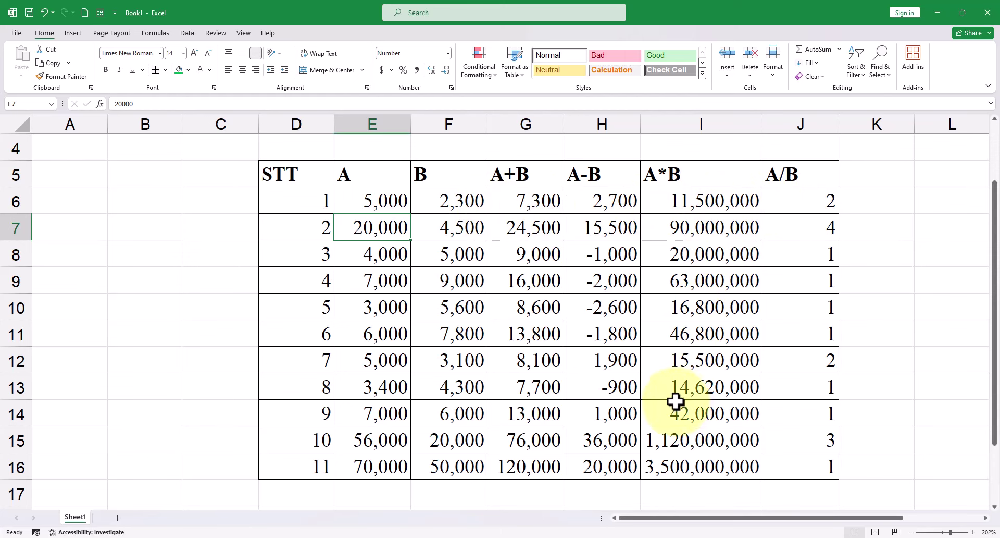
scroll(449, 314, up, 1)
click(522, 219)
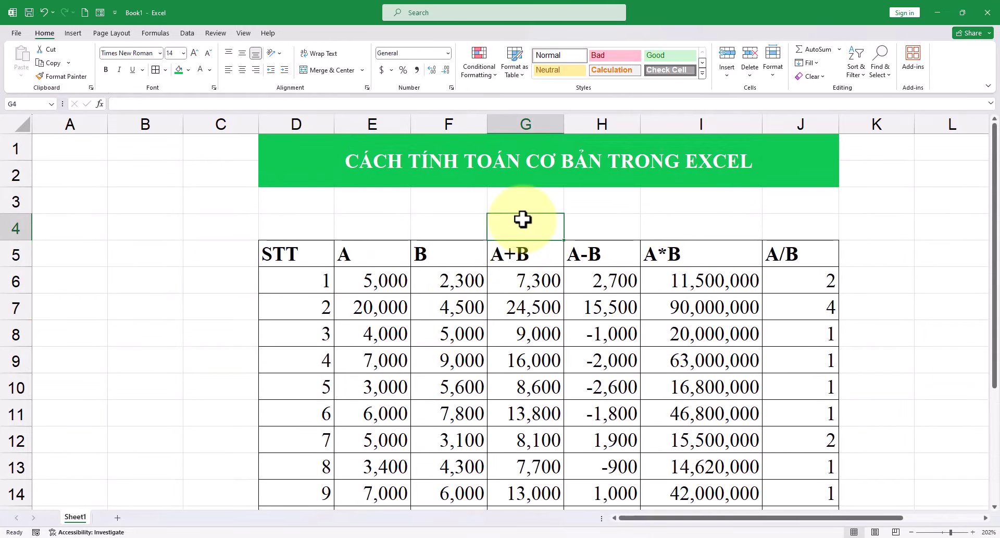